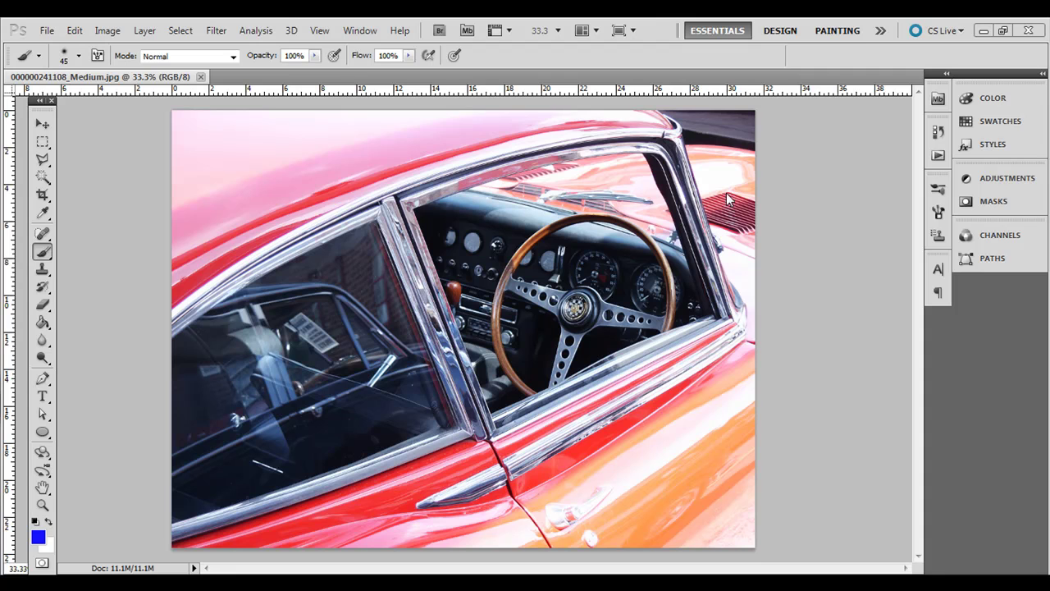
Step: Display the Layers panel and move it clear of the car photo
left_click(366, 32)
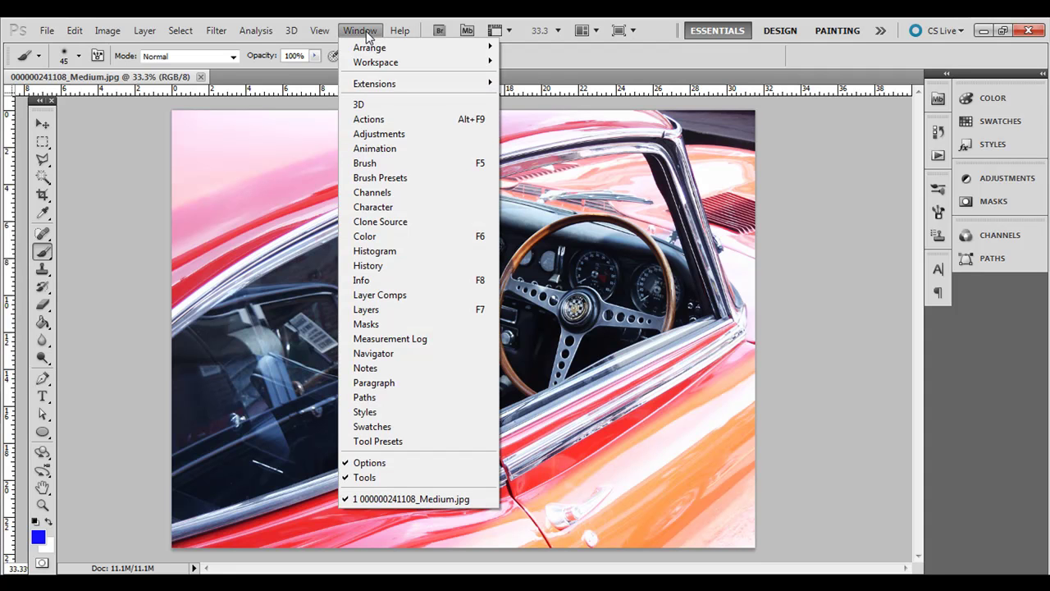
left_click(454, 309)
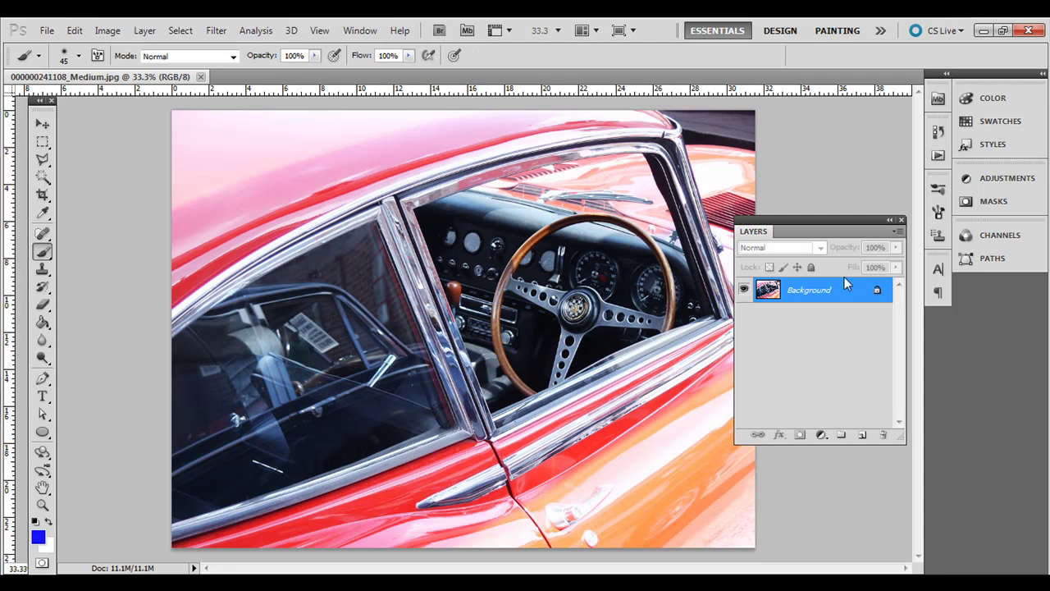
left_click_drag(759, 232, 790, 229)
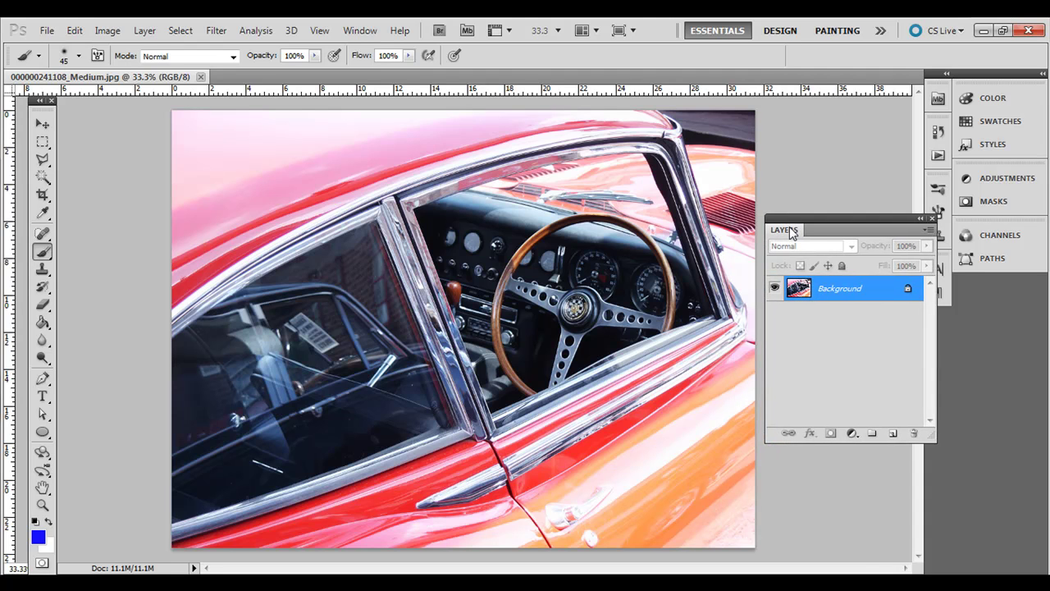
Step: Outline the car's roof with the Polygonal Lasso tool, following the upper edge of the chrome window trim and closing around the image's upper corner
left_click(43, 142)
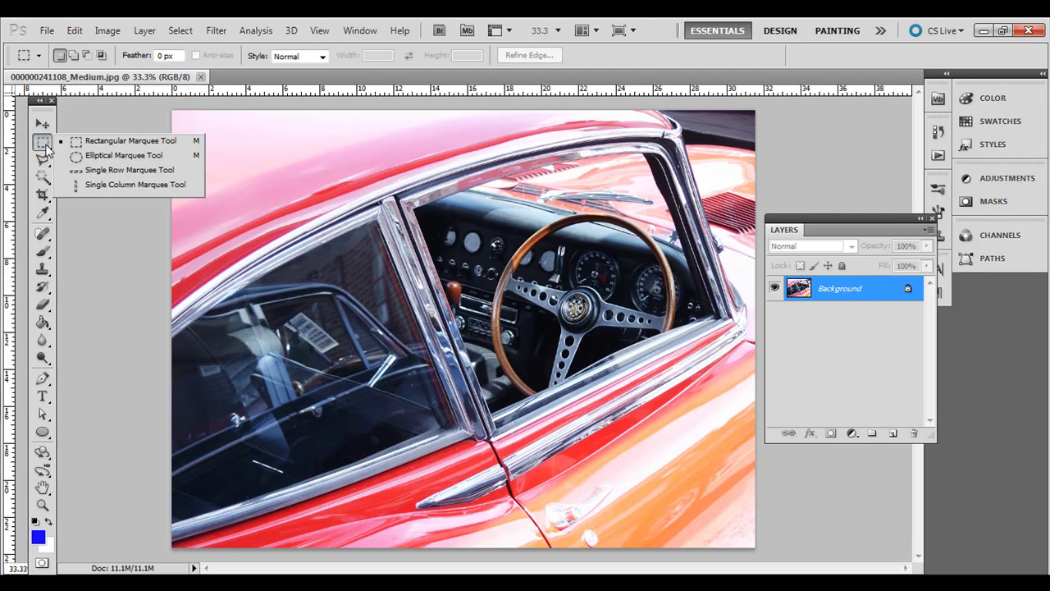
left_click(90, 144)
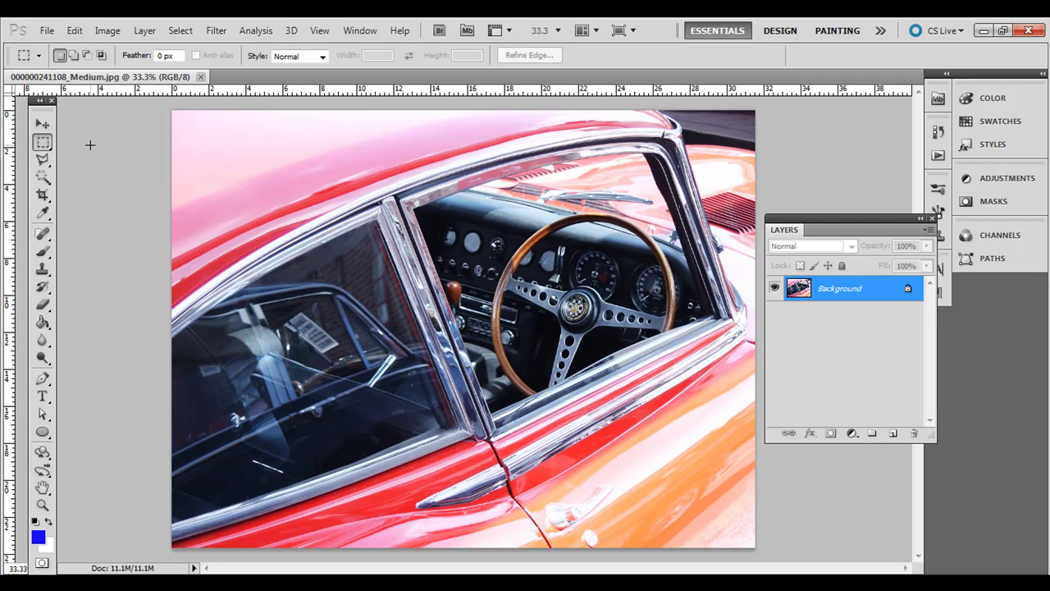
left_click(44, 161)
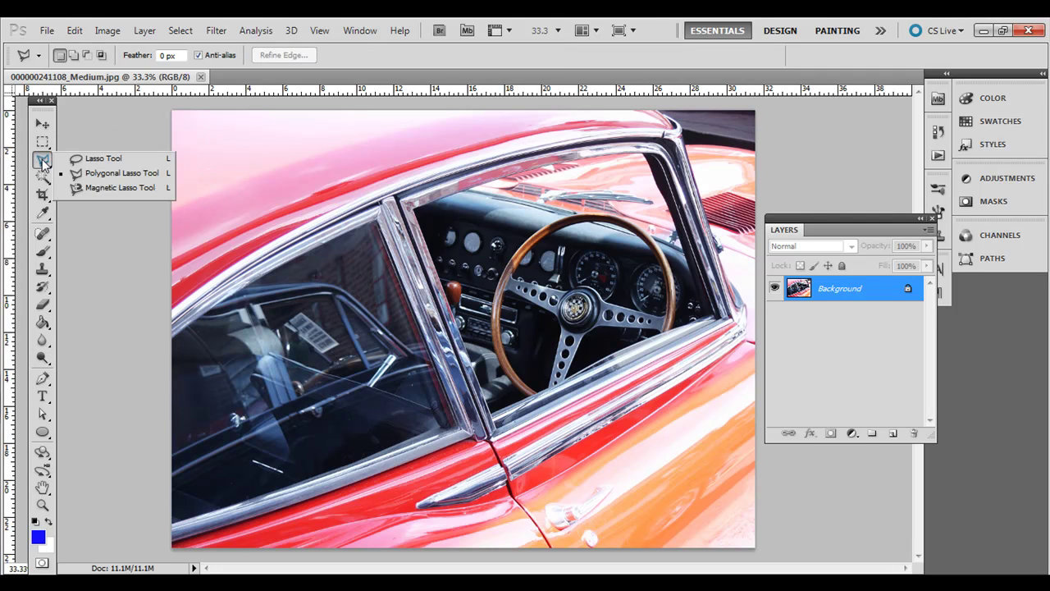
left_click(84, 174)
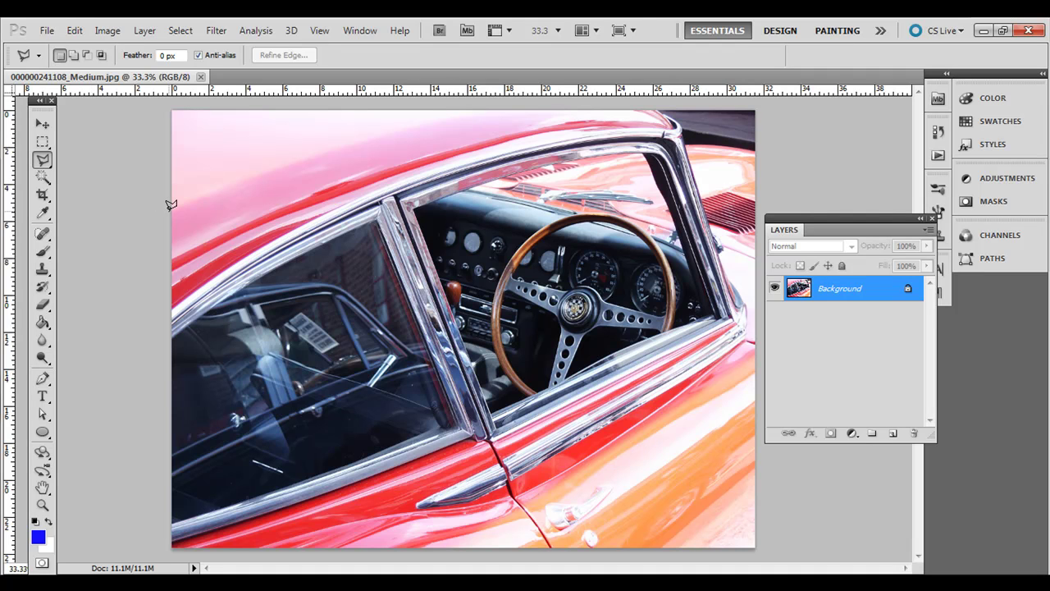
left_click(181, 301)
left_click(230, 263)
scroll(277, 234, "up", 1)
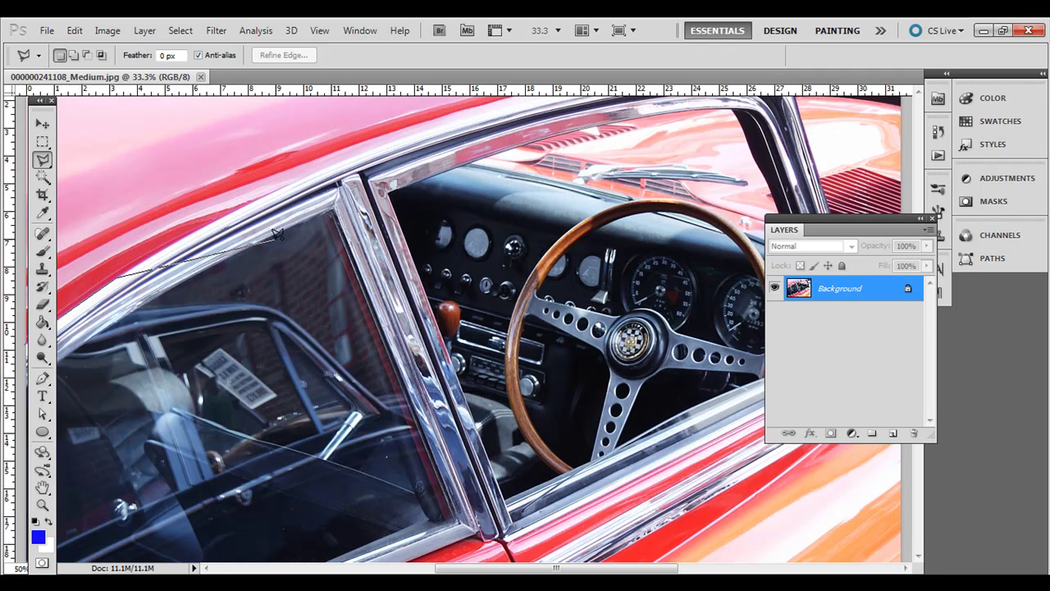
scroll(277, 234, "down", 1)
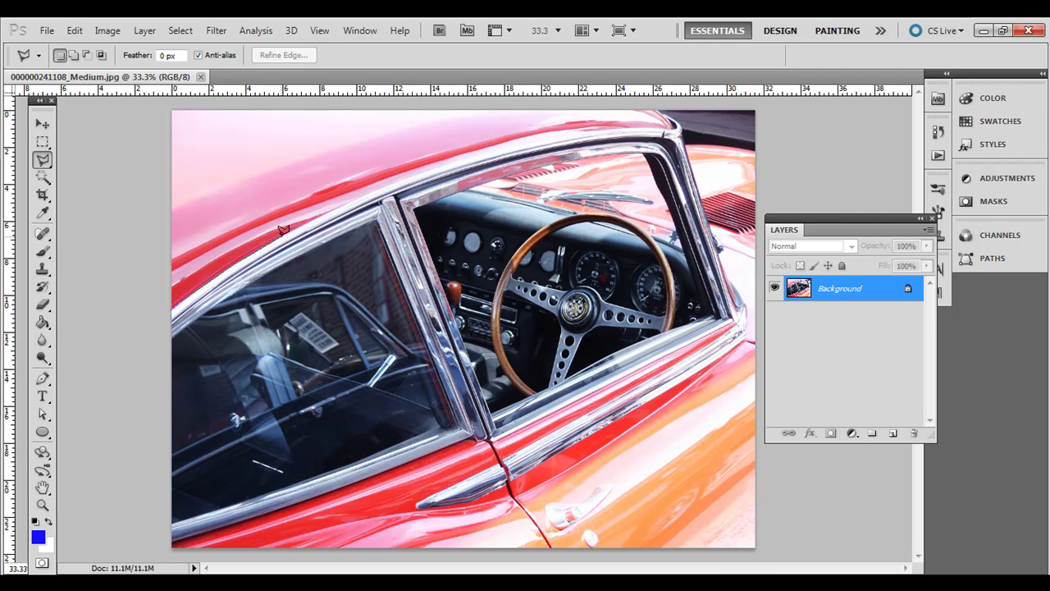
scroll(282, 230, "up", 1)
key("space")
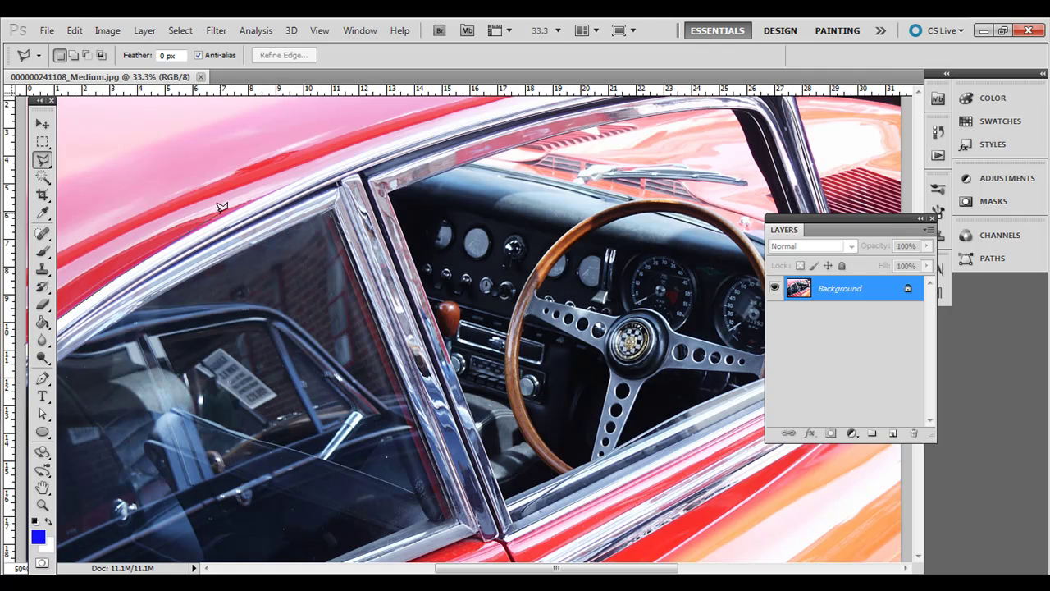
scroll(222, 207, "down", 1)
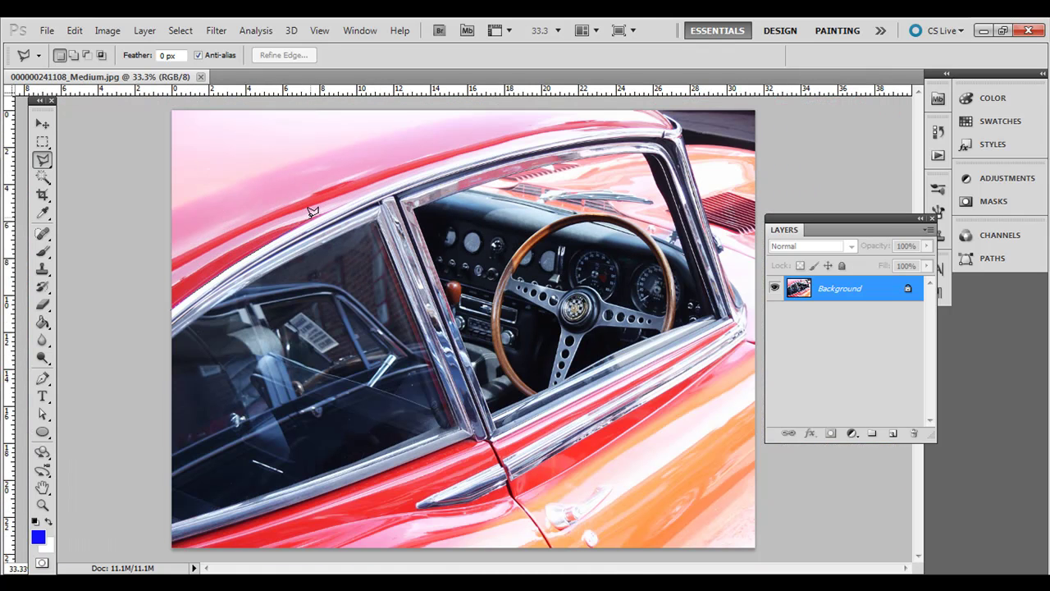
left_click(353, 198)
left_click(411, 175)
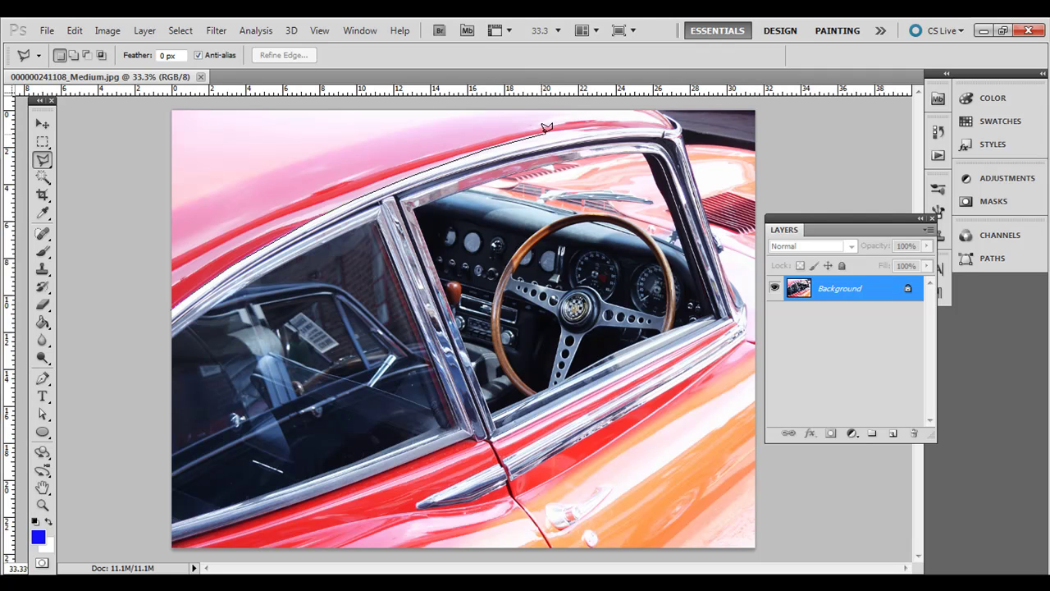
left_click(660, 102)
left_click(148, 107)
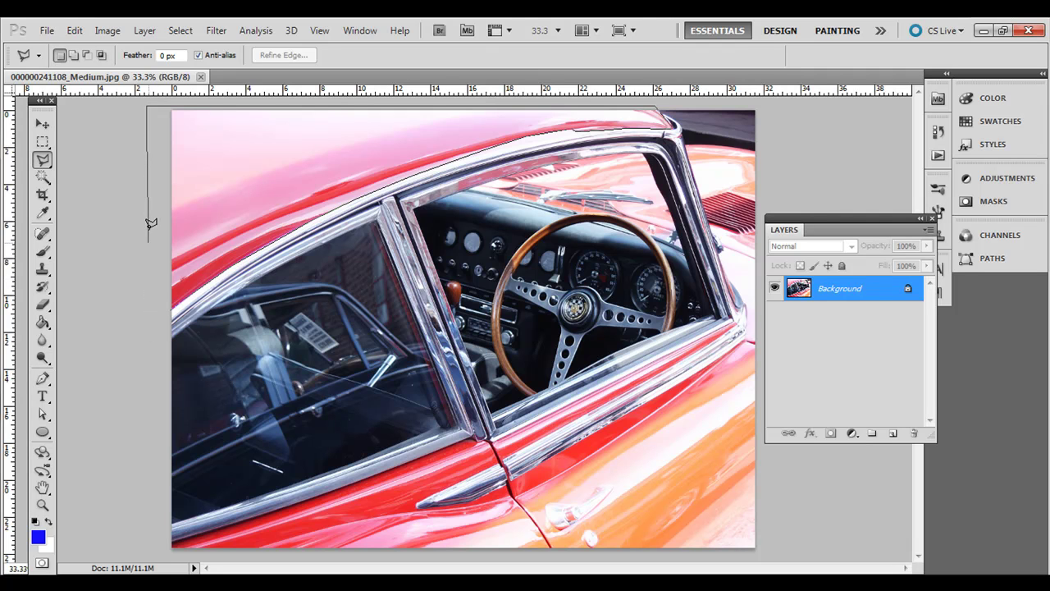
double_click(161, 306)
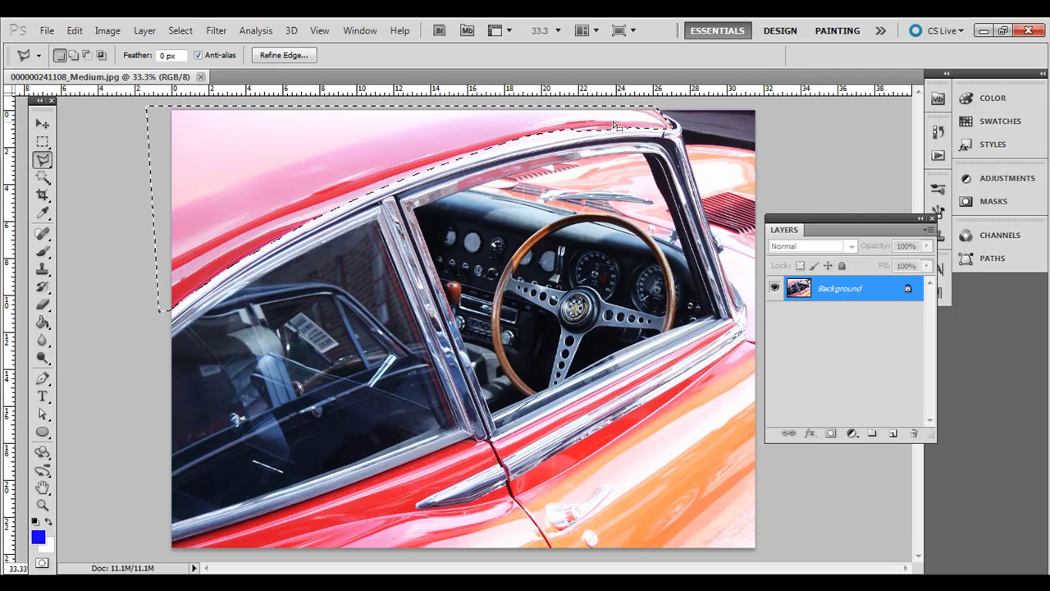
Step: Add the front bodywork to the selection, tracing the windscreen pillar, the lower edge of the door's chrome strip and outside the image border
key("shift")
left_click(728, 276)
left_click(745, 310)
left_click(744, 341)
left_click(634, 408)
left_click(511, 481)
left_click(474, 498)
left_click(416, 507)
left_click(416, 552)
left_click(798, 554)
left_click(763, 154)
left_click(687, 145)
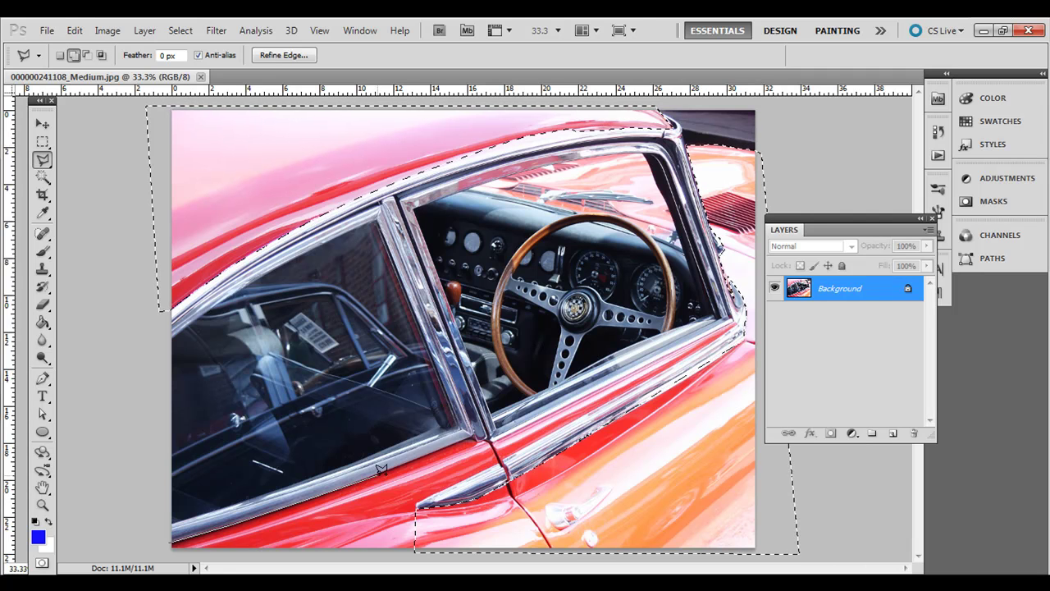
Step: Add the remaining red panels below the windows and the bonnet area seen through the windscreen to the selection, leaving out the wiper
left_click(418, 497)
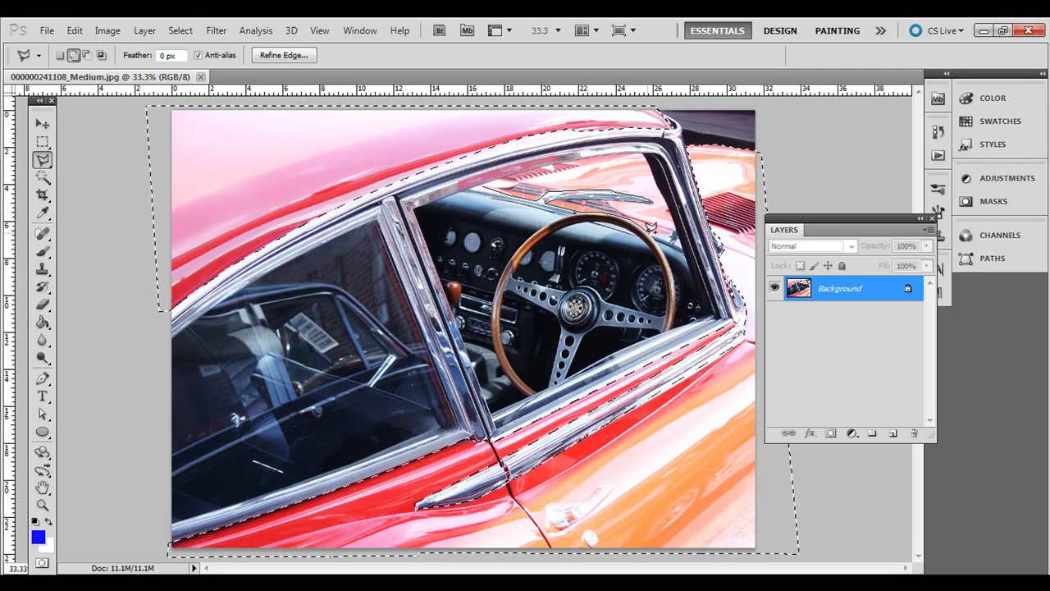
left_click(479, 181)
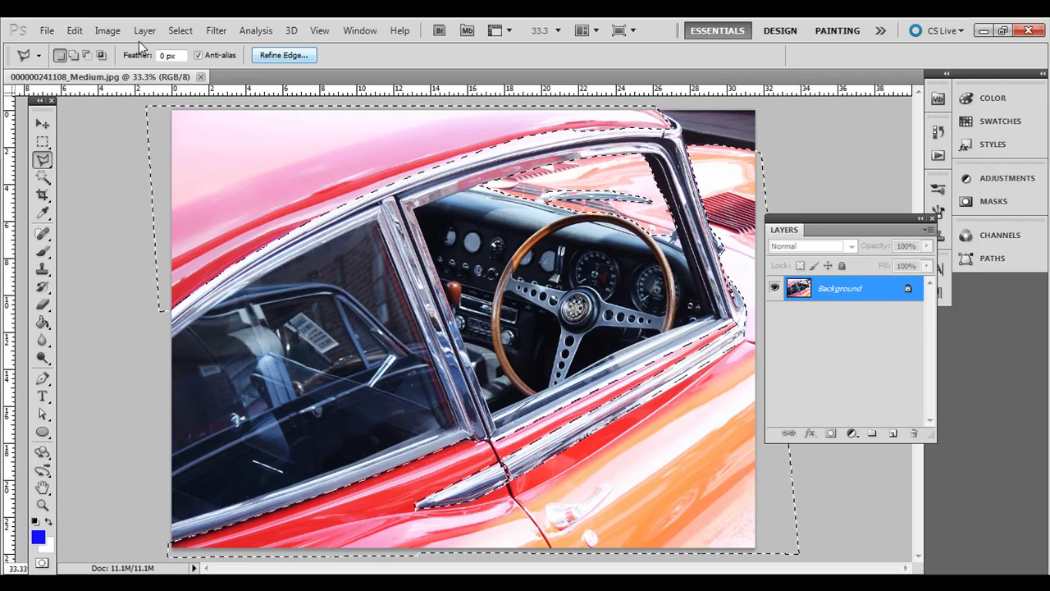
Step: Apply a Hue/Saturation adjustment to the selected bodywork with hue -128 and saturation 0
left_click(110, 33)
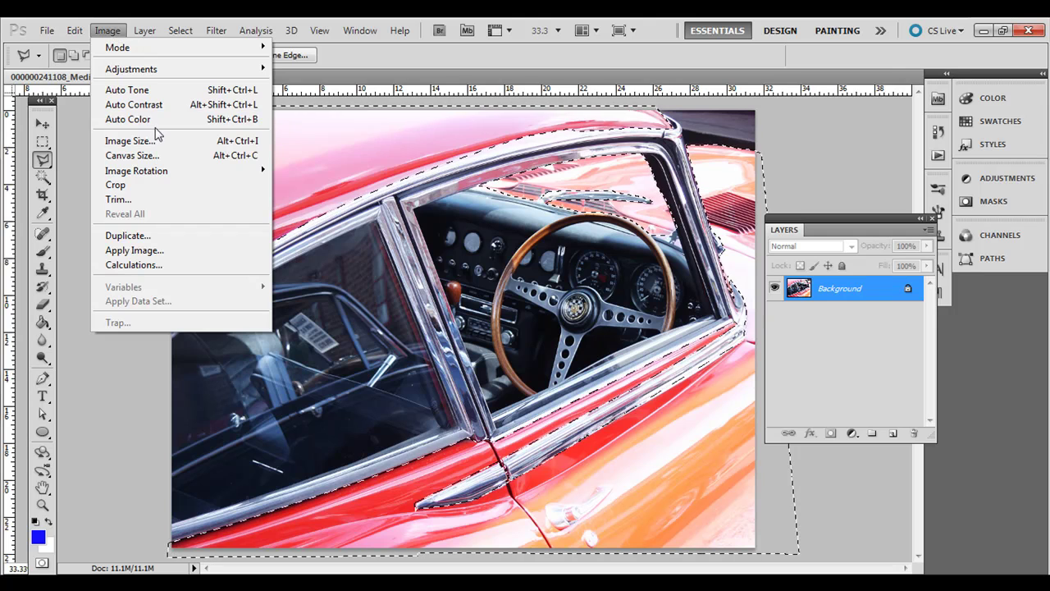
mouse_move(179, 73)
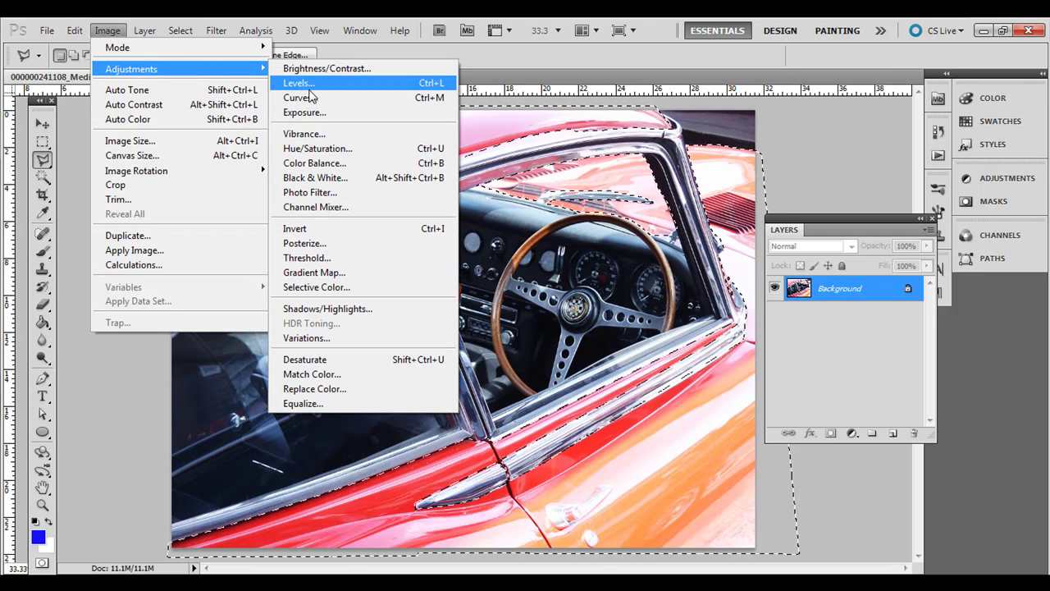
left_click(319, 149)
left_click_drag(527, 81, 756, 133)
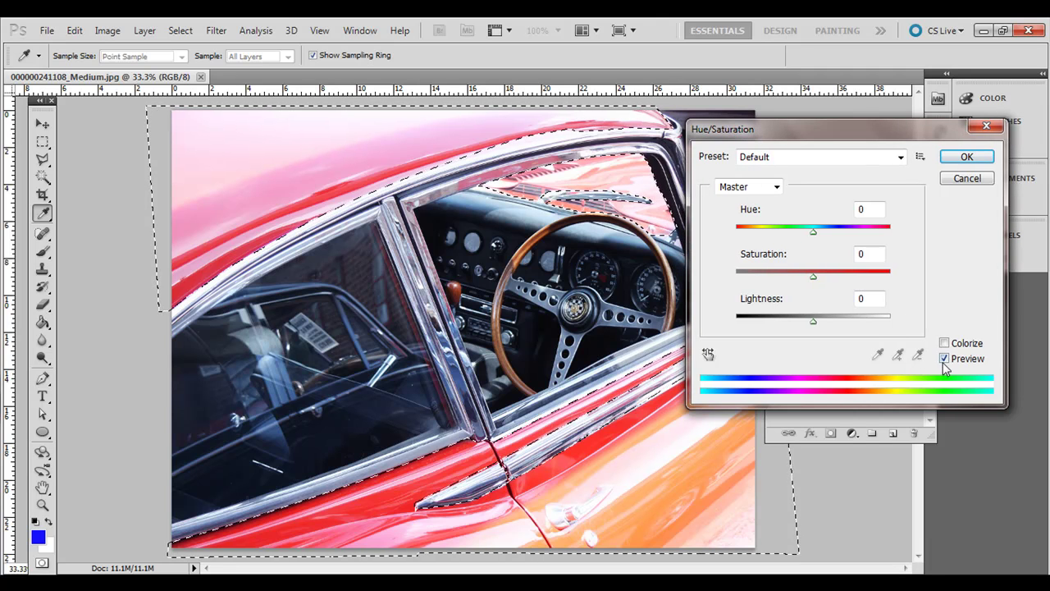
left_click_drag(815, 236, 752, 231)
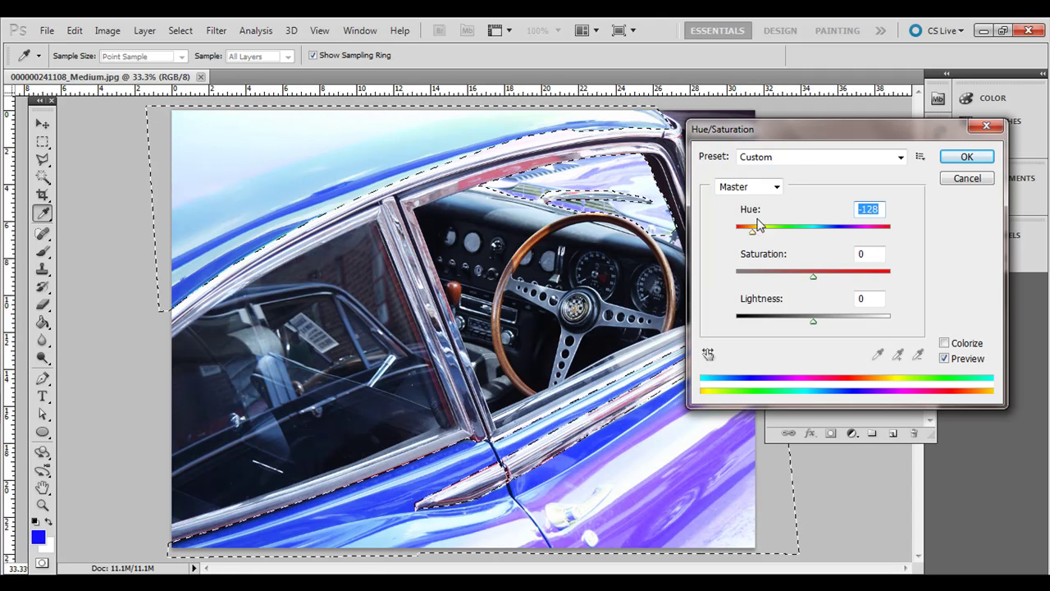
left_click_drag(807, 140, 743, 147)
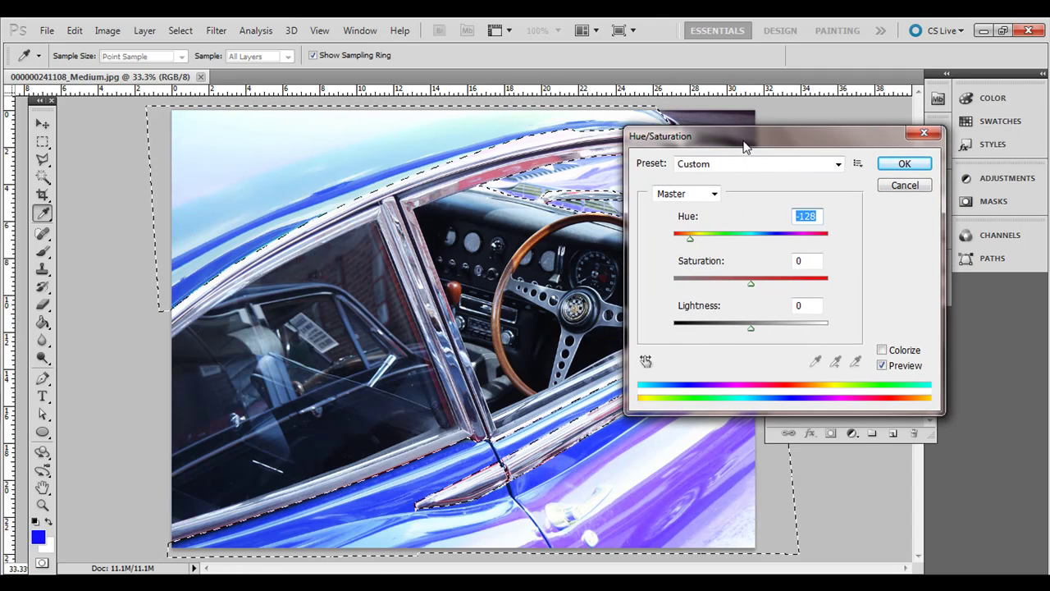
left_click(751, 286)
left_click_drag(786, 291, 750, 286)
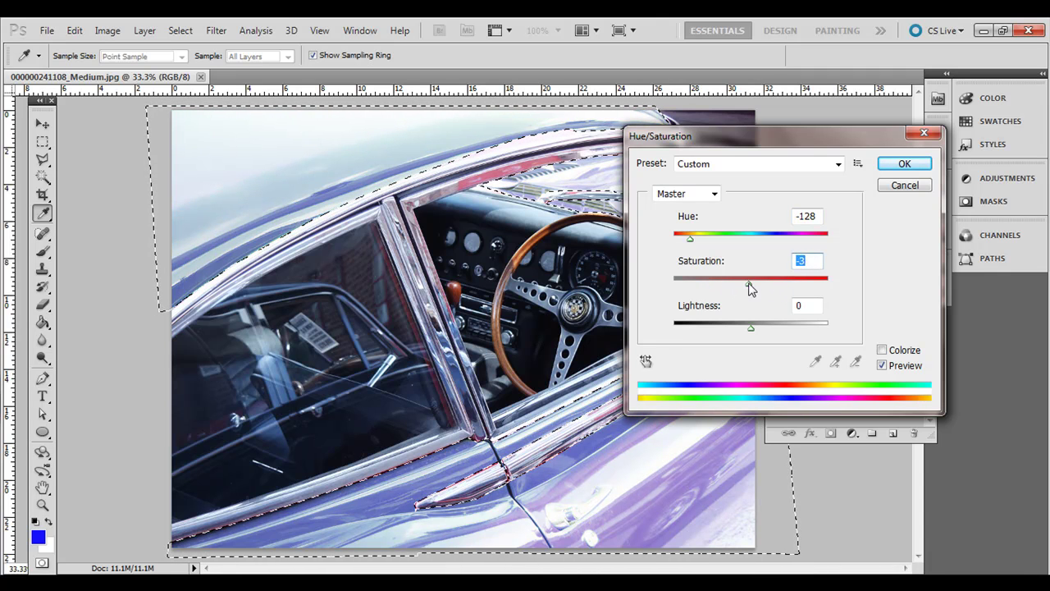
type("0")
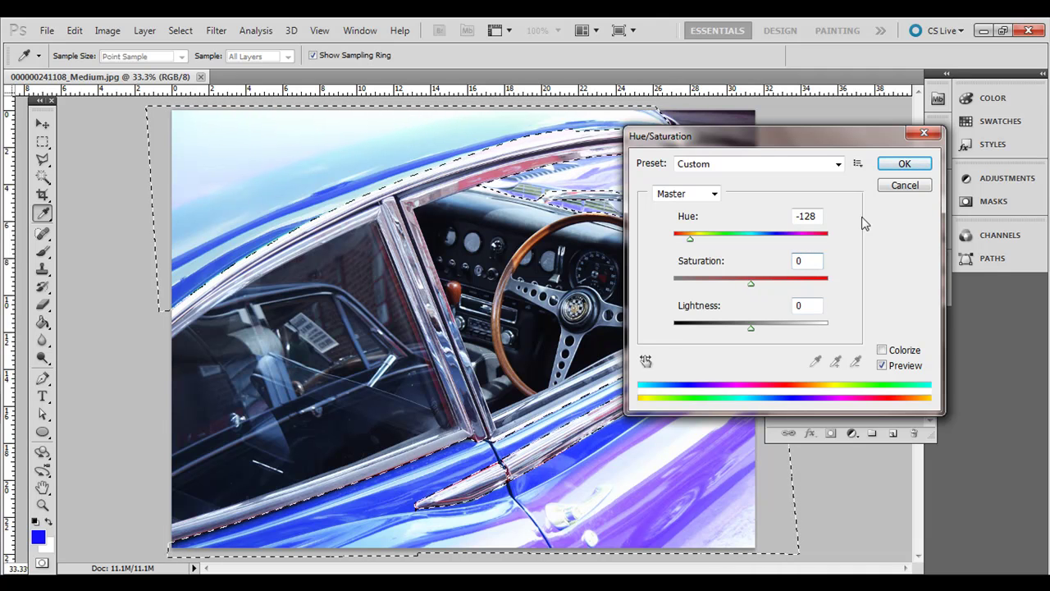
left_click(903, 164)
Step: Clear the selection around the recoloured bodywork
left_click(43, 143)
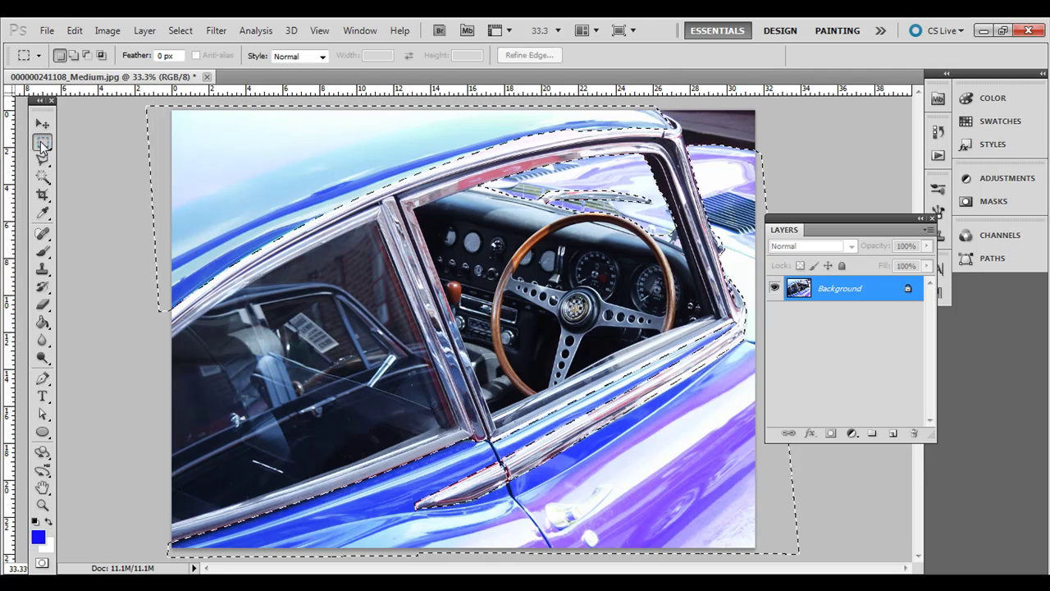
left_click(349, 168)
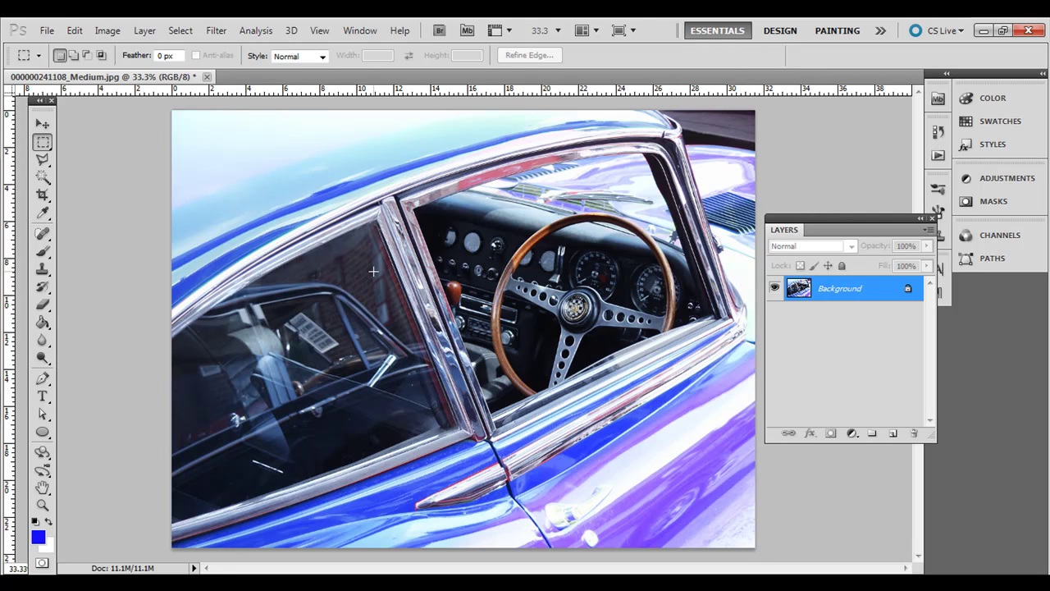
Step: Examine the recoloured edges along the roof, window trim and door up close
key("ctrl+plus")
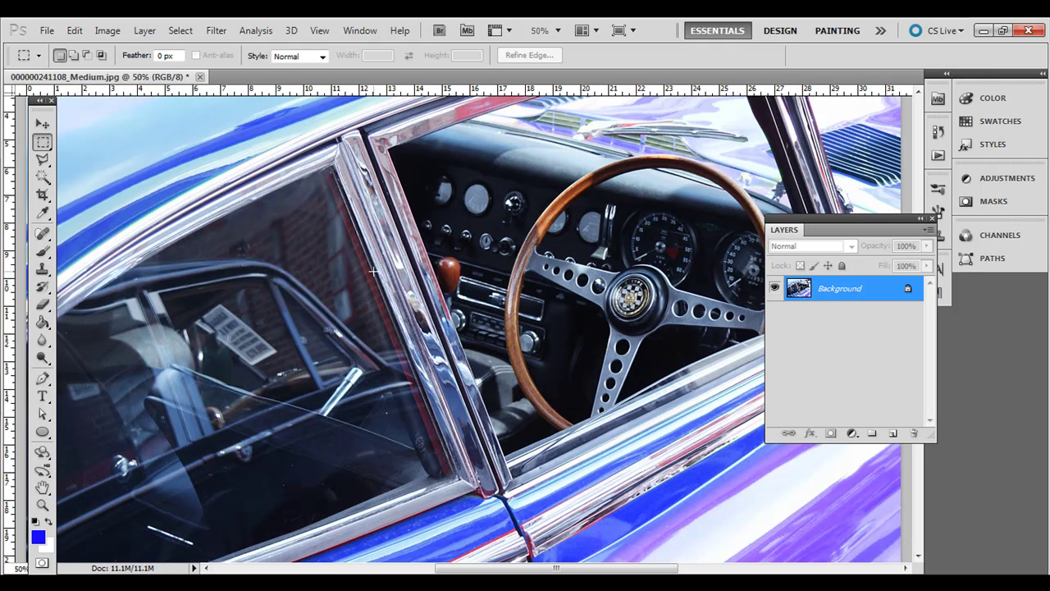
left_click(43, 486)
left_click_drag(189, 215, 364, 363)
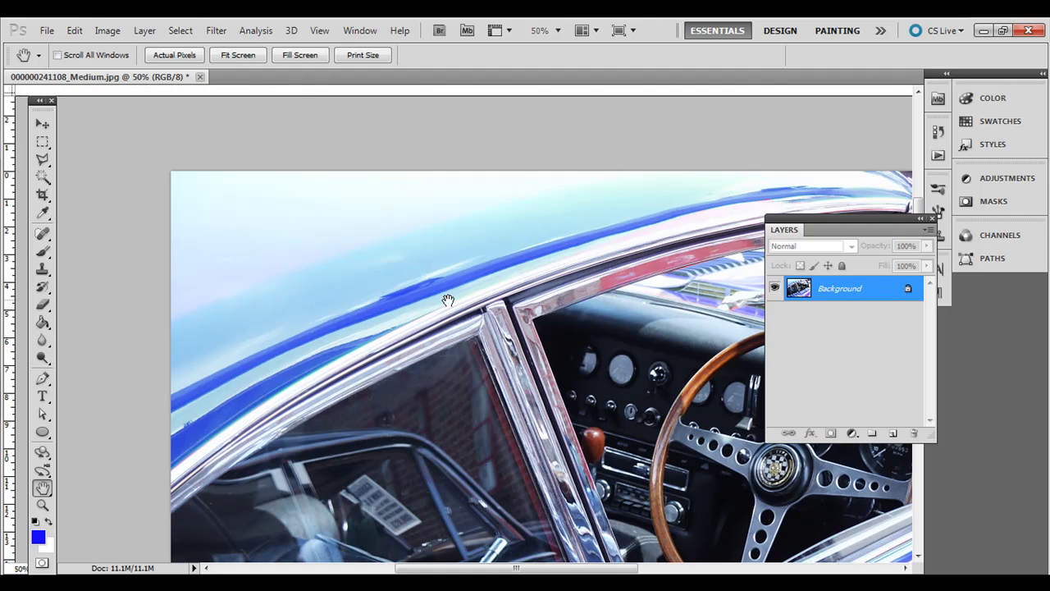
left_click_drag(446, 301, 352, 286)
left_click_drag(400, 454, 448, 274)
key("ctrl+minus")
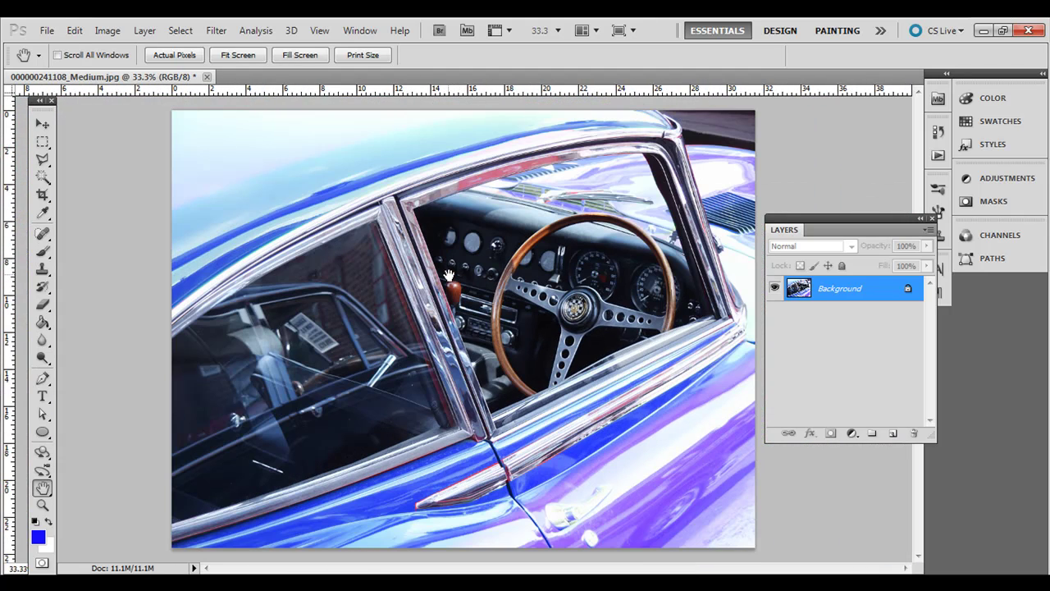